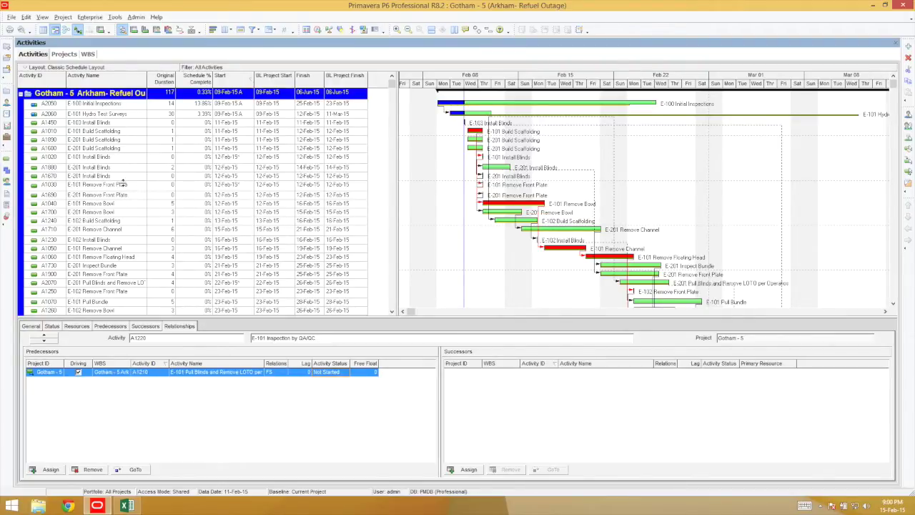
- Open the Gotham - 5 Arkham- Refuel Outage project from the projects list
click(70, 54)
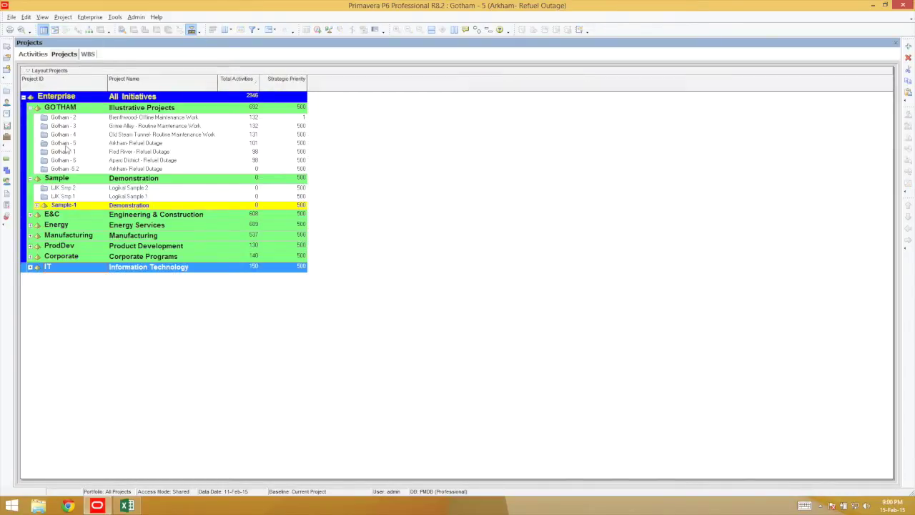
right_click(65, 143)
click(93, 152)
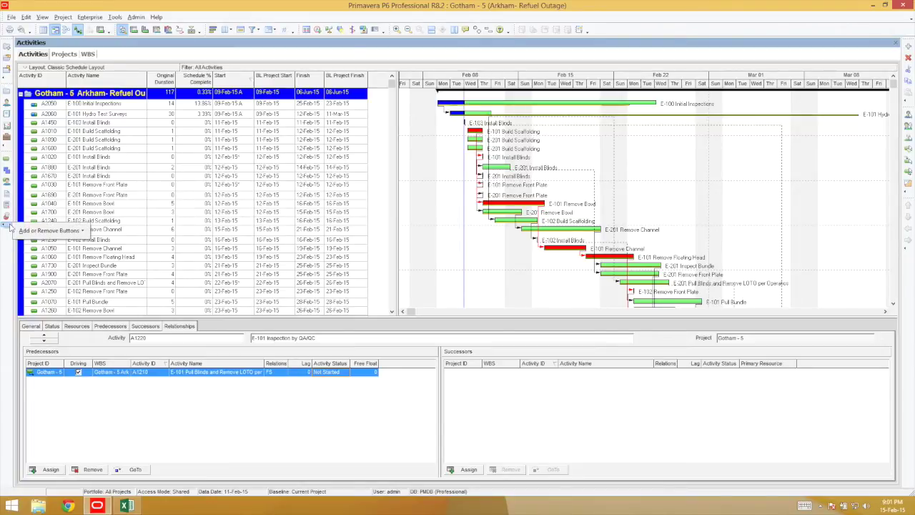
- Add the Assign Baselines and Maintain Baselines commands to the project toolbar
click(6, 224)
mouse_move(50, 231)
click(36, 325)
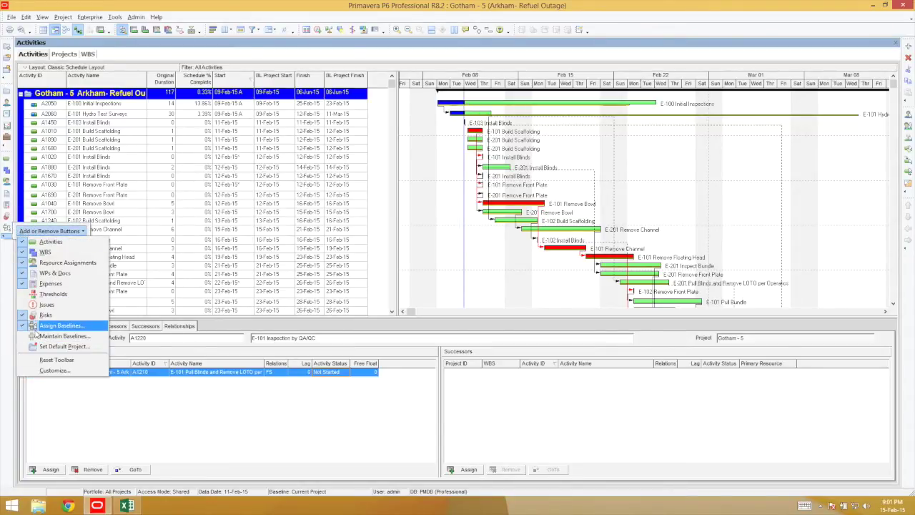
click(34, 336)
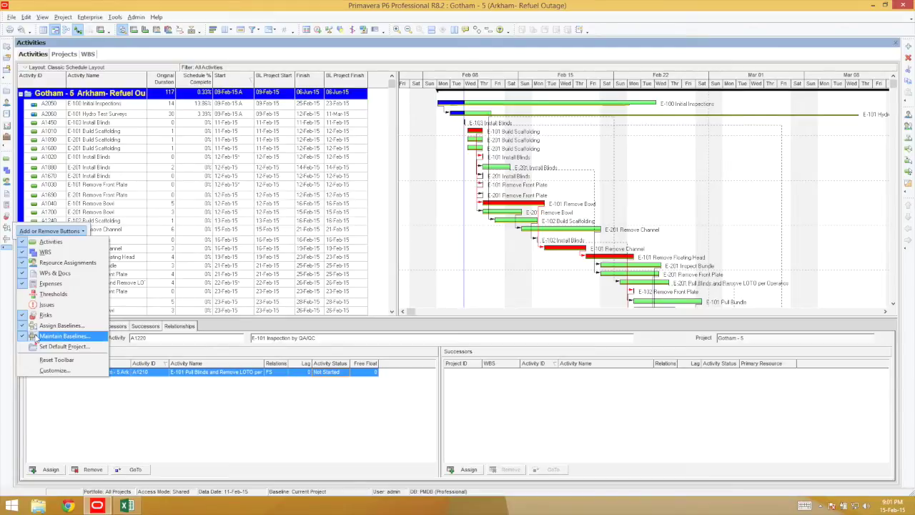
click(14, 385)
drag(13, 288, 11, 229)
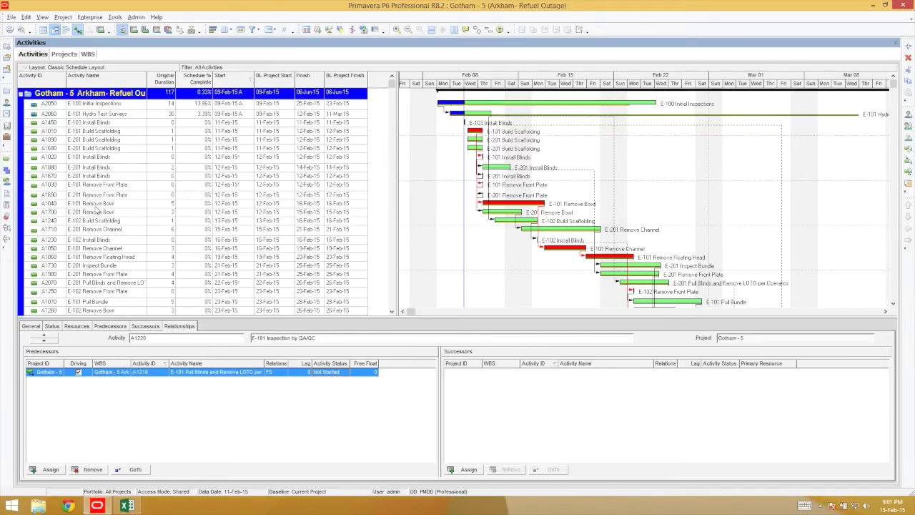
- Save a copy of the current project as a new baseline named "Arkham- Refuel Outage - copy of self"
click(7, 239)
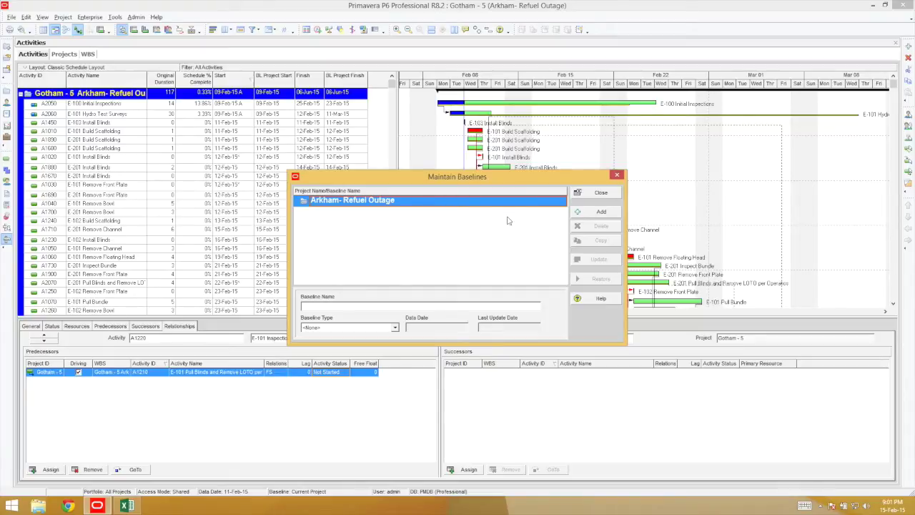
click(579, 213)
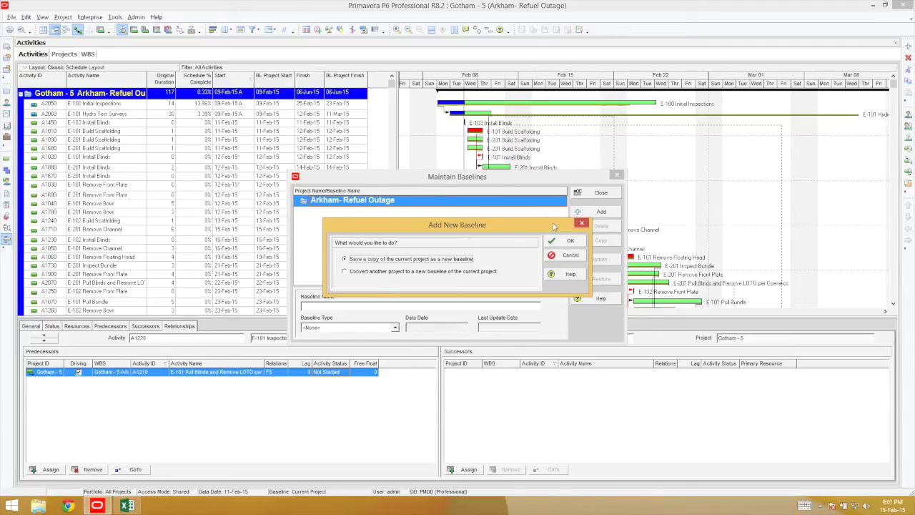
click(567, 242)
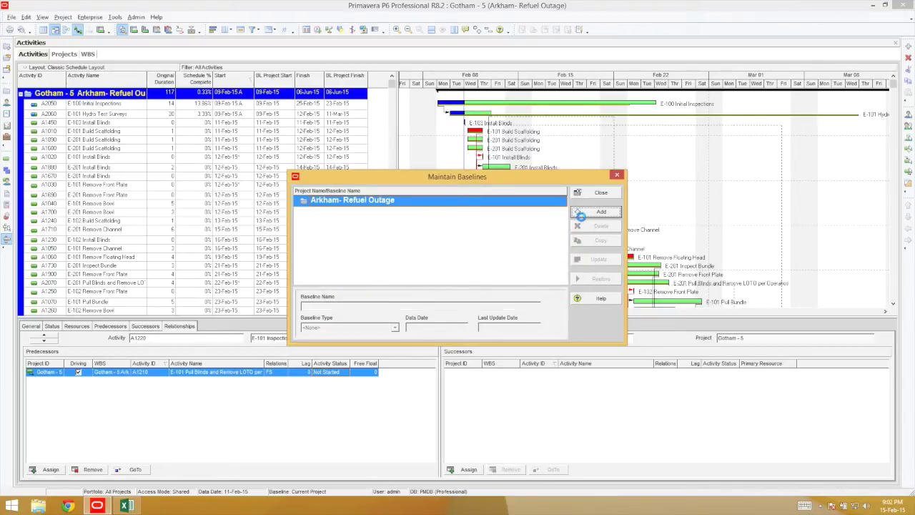
click(382, 212)
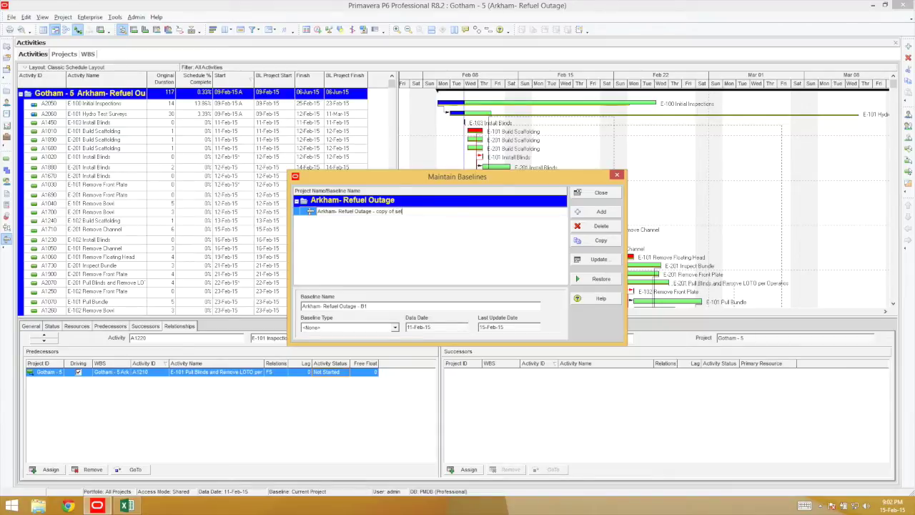
click(390, 216)
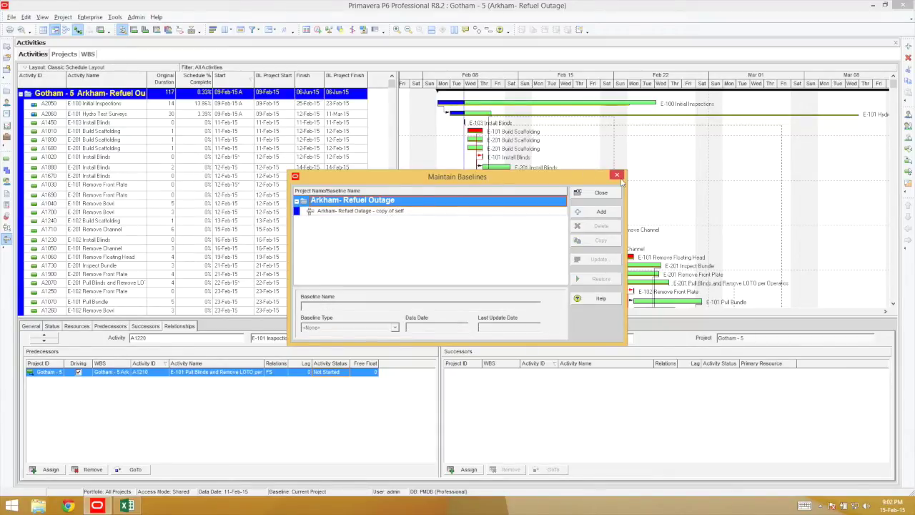
click(602, 211)
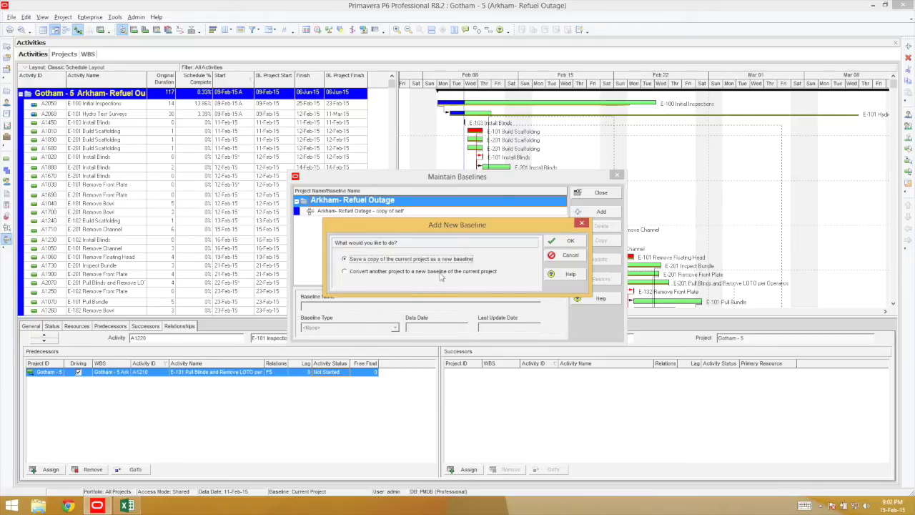
click(441, 276)
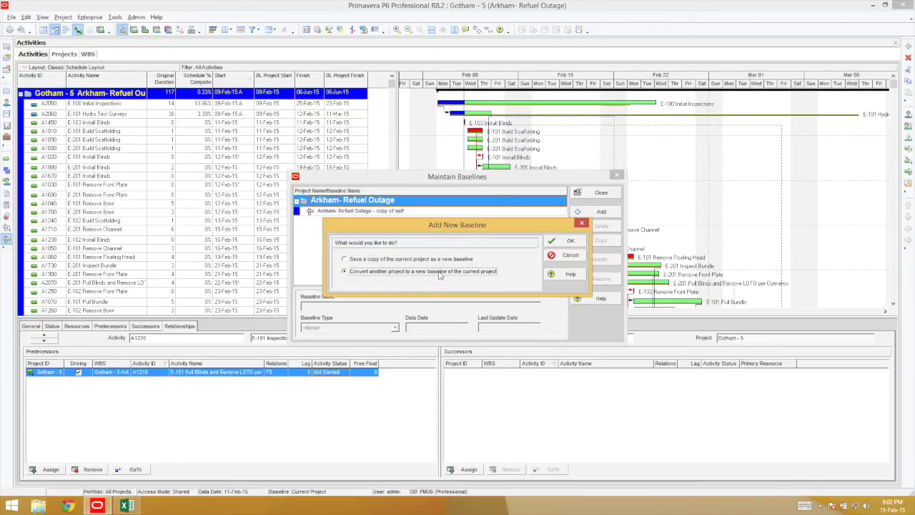
click(563, 241)
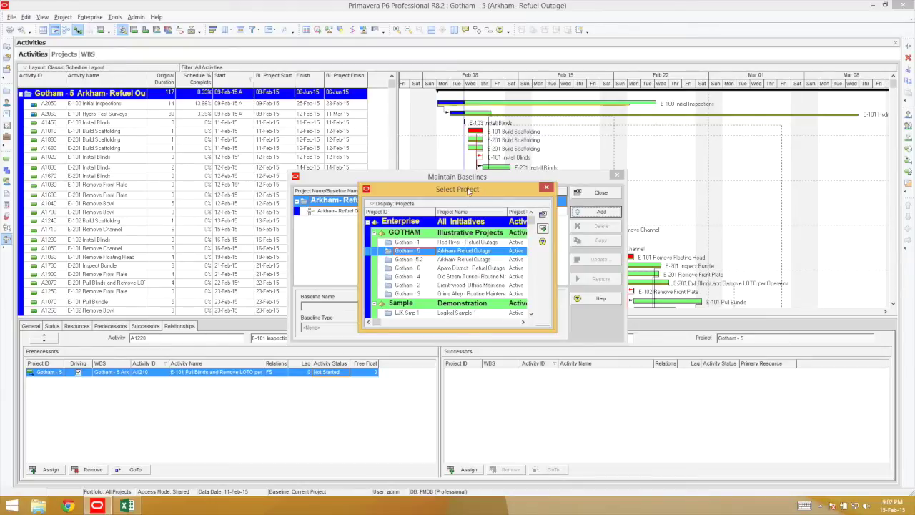
drag(465, 190, 343, 138)
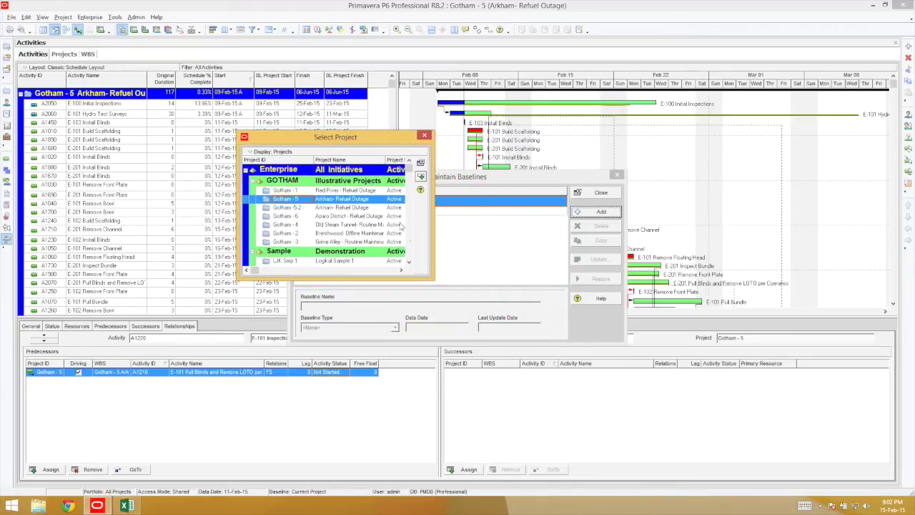
drag(431, 274, 725, 386)
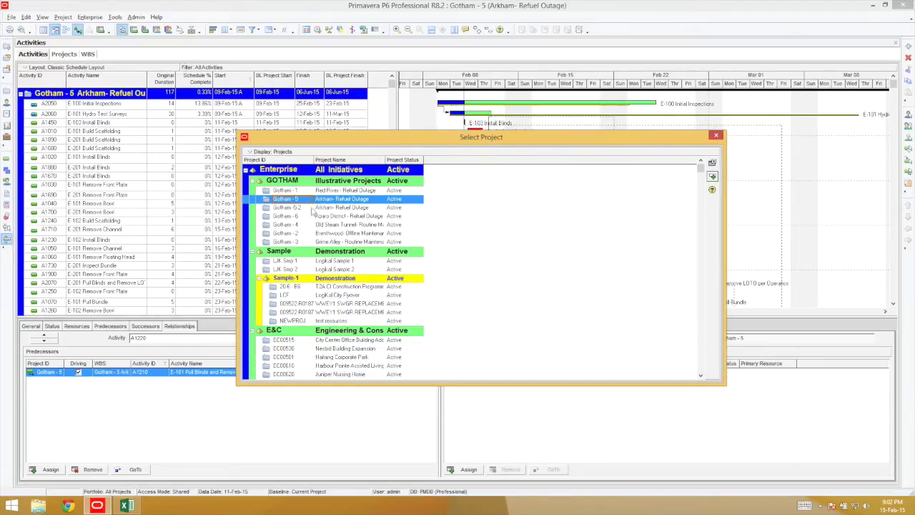
click(715, 137)
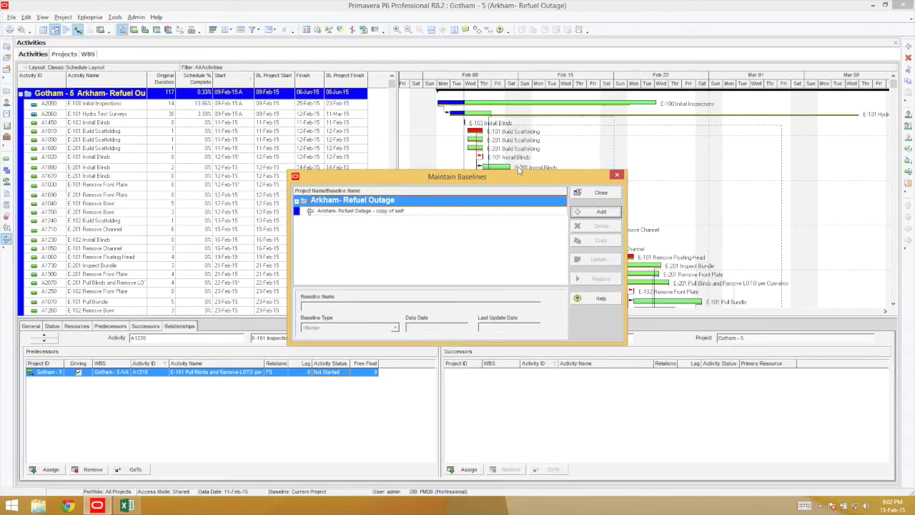
click(617, 175)
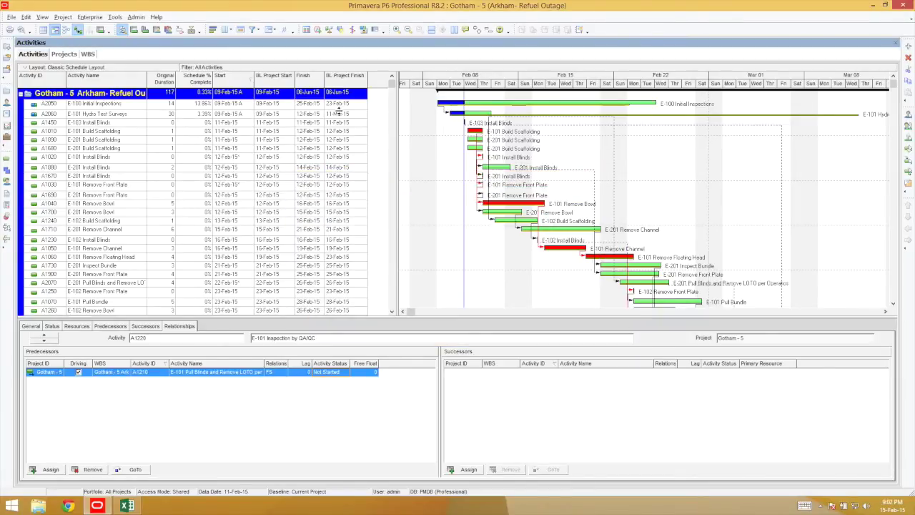
- Convert the Gotham - 5.2 project into a new baseline of the current Arkham- Refuel Outage project
click(65, 54)
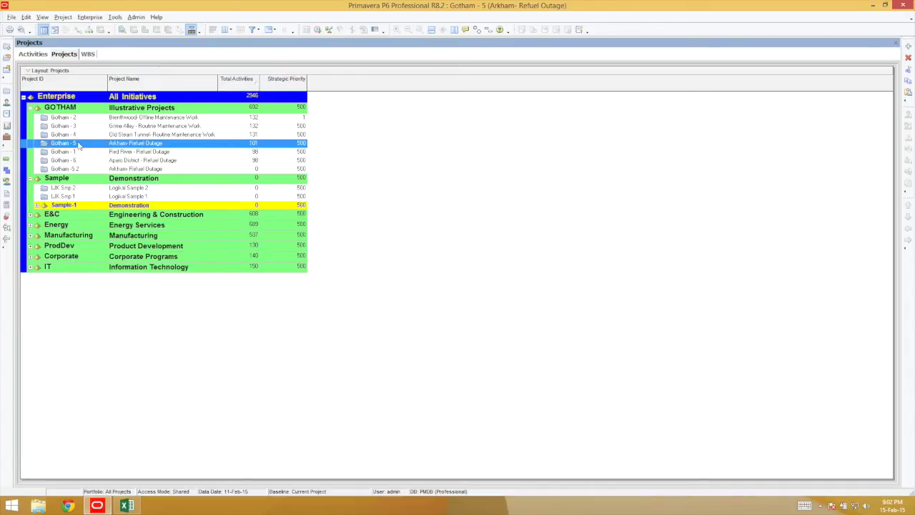
click(72, 169)
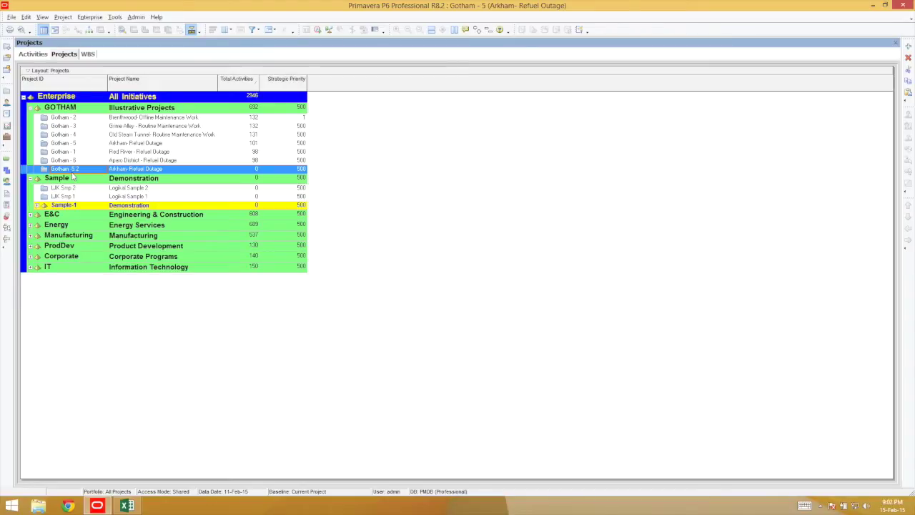
click(62, 17)
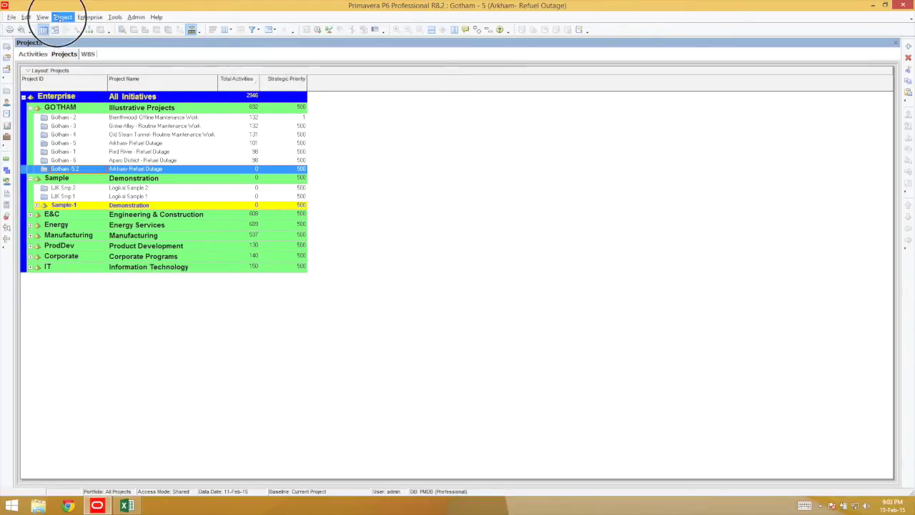
click(75, 74)
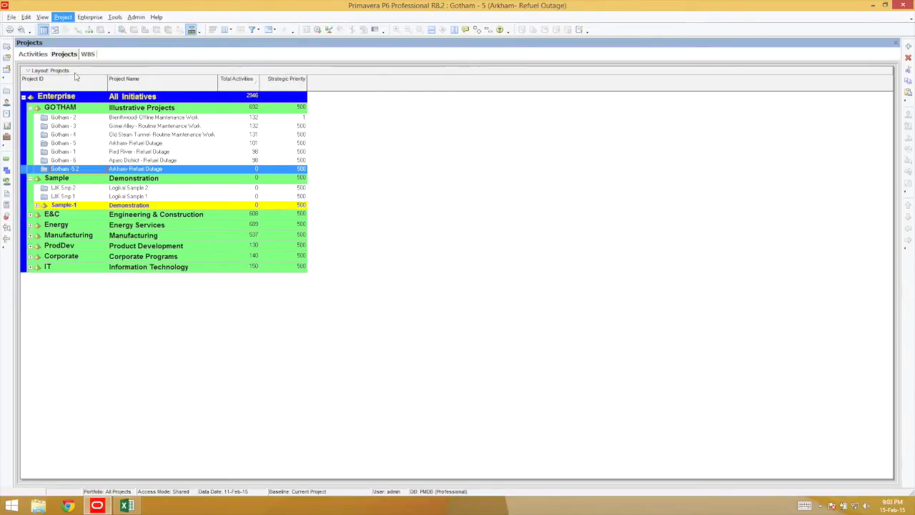
click(581, 211)
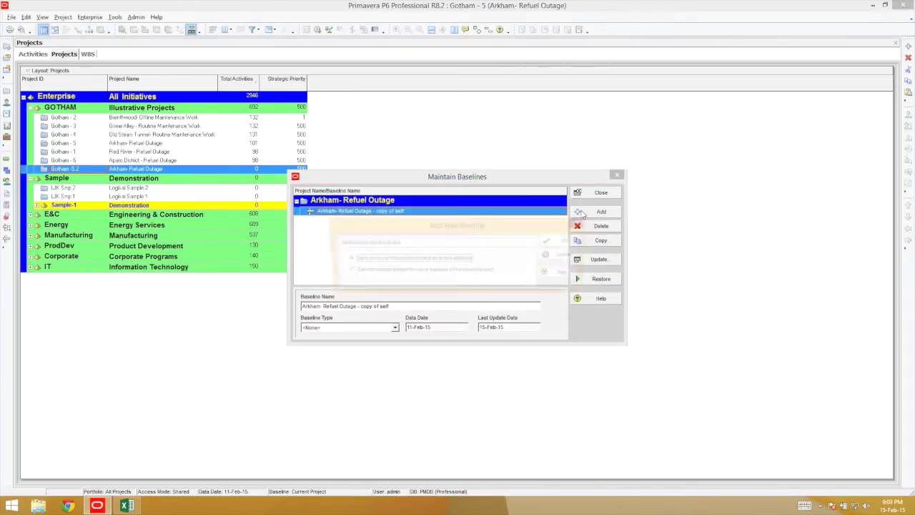
click(392, 273)
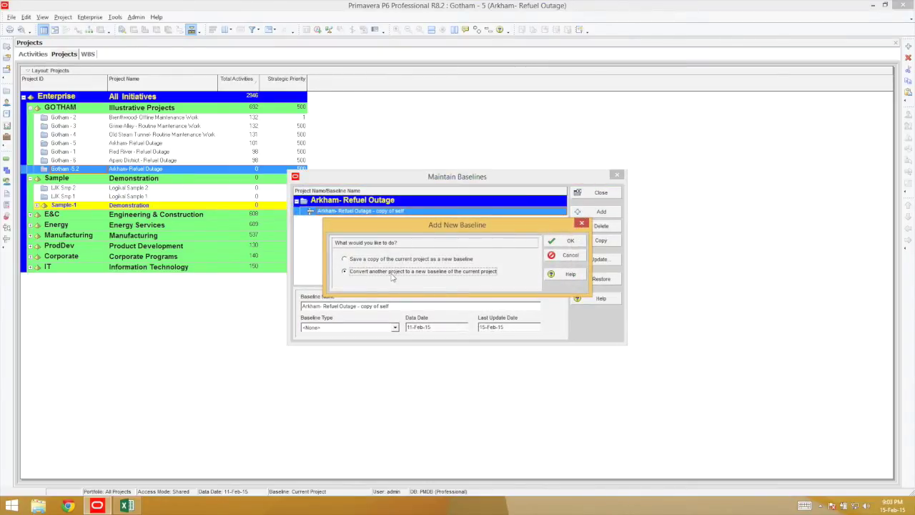
click(568, 241)
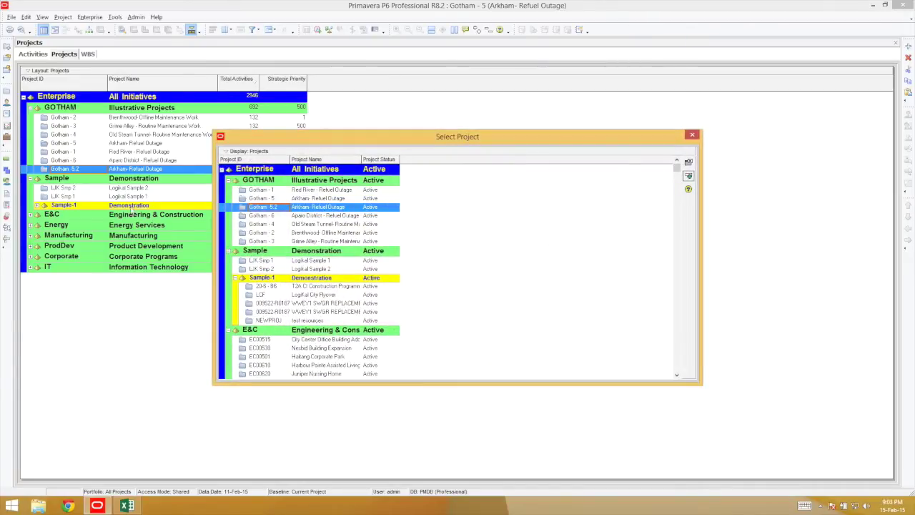
click(689, 176)
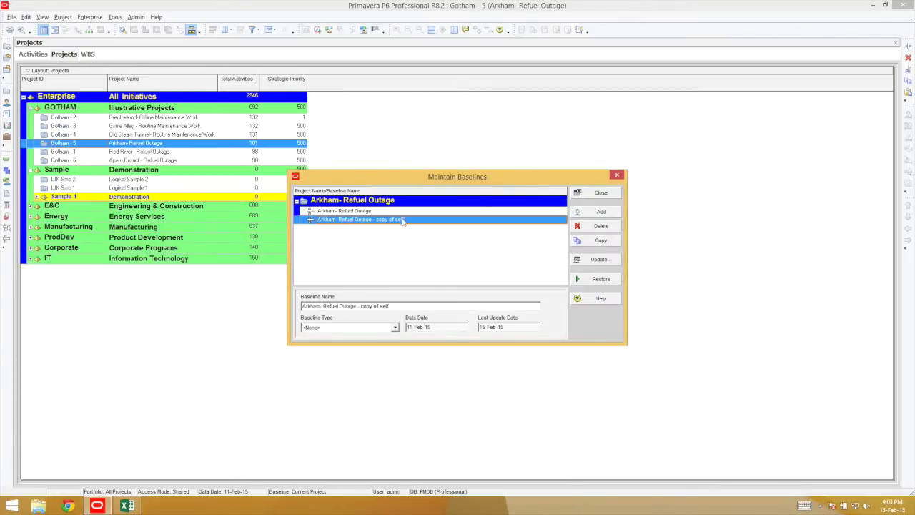
- Rename the converted baseline "Arkham- Refuel Outage - 5.2" and finish maintaining baselines
click(368, 212)
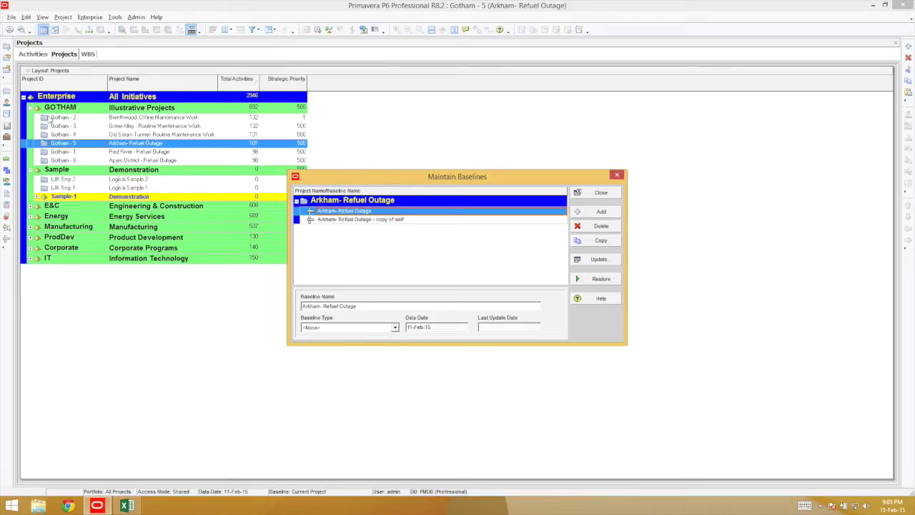
click(387, 211)
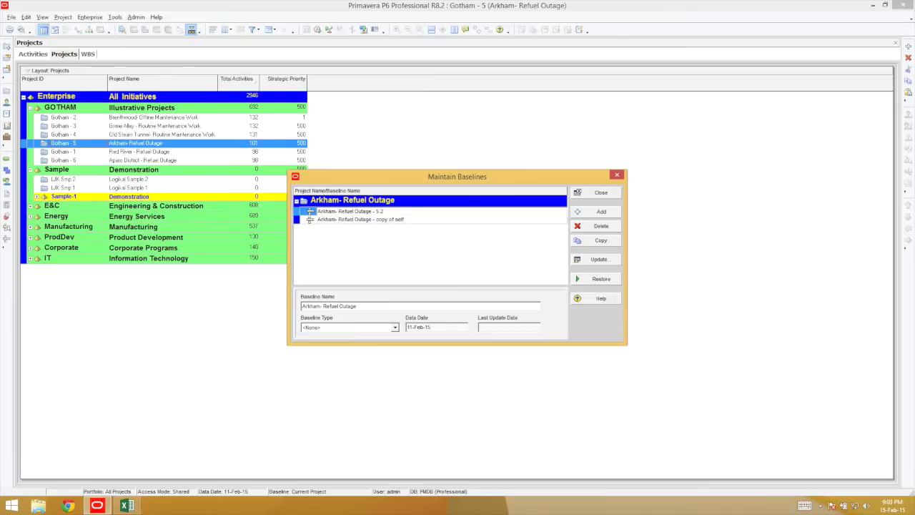
key(Return)
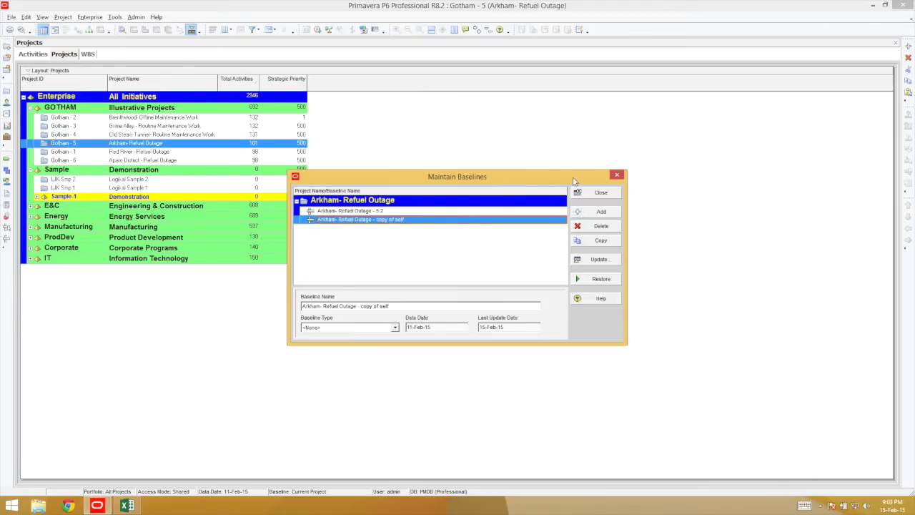
click(616, 175)
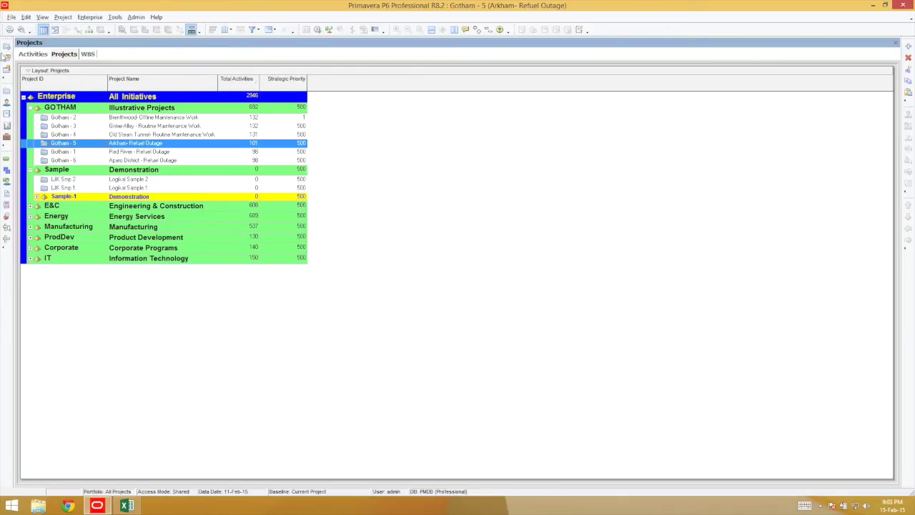
- Assign "Arkham- Refuel Outage - 5.2" as the project baseline of Gotham - 5
click(34, 55)
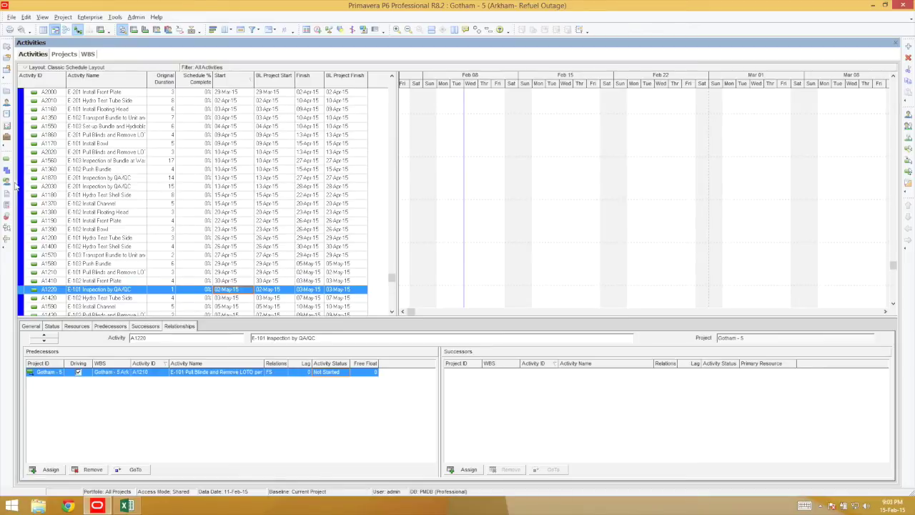
click(7, 233)
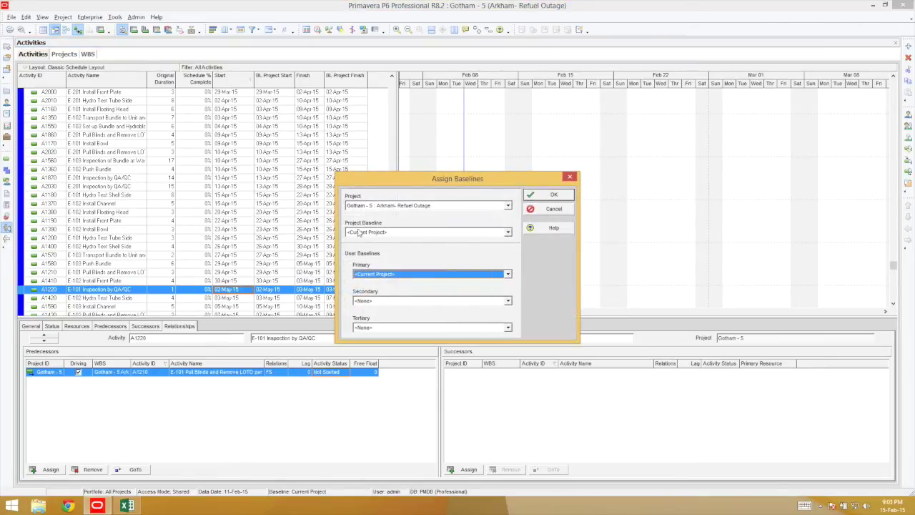
click(508, 233)
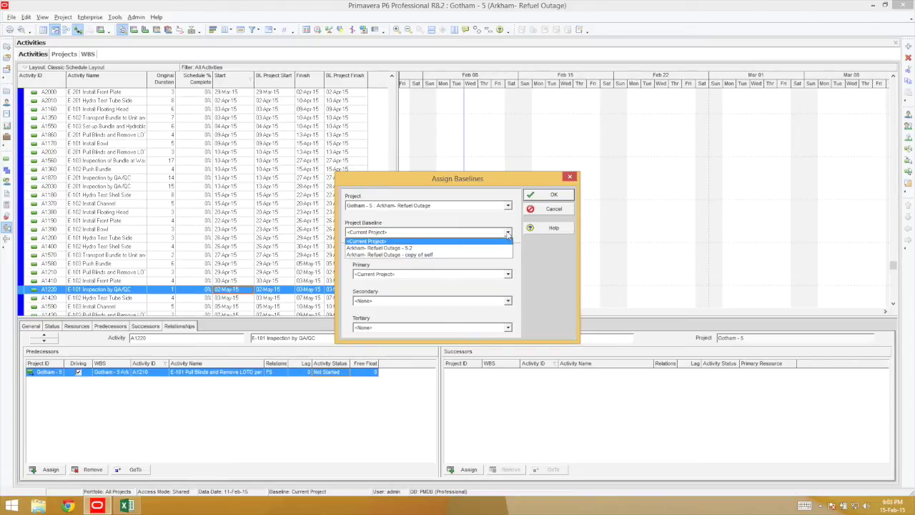
click(461, 249)
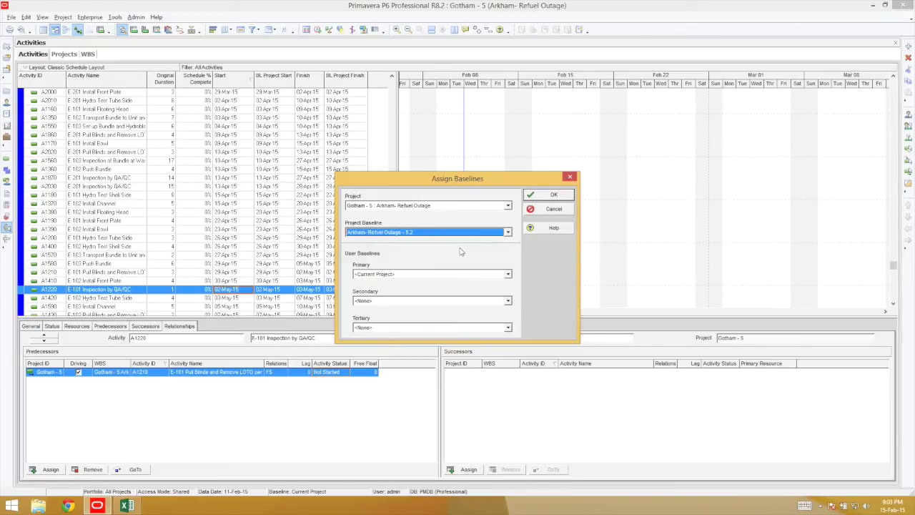
click(554, 196)
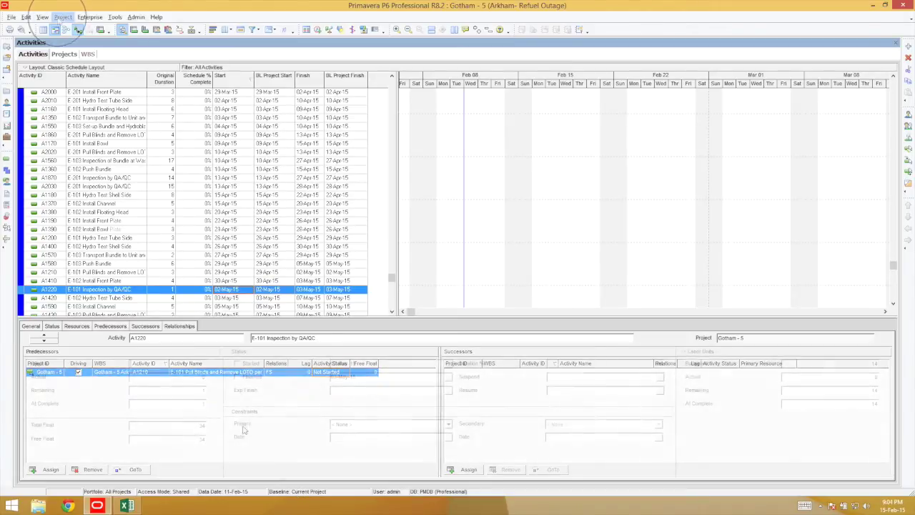
- Assign "Arkham- Refuel Outage - 5.2" as the primary user baseline of Gotham - 5
click(63, 16)
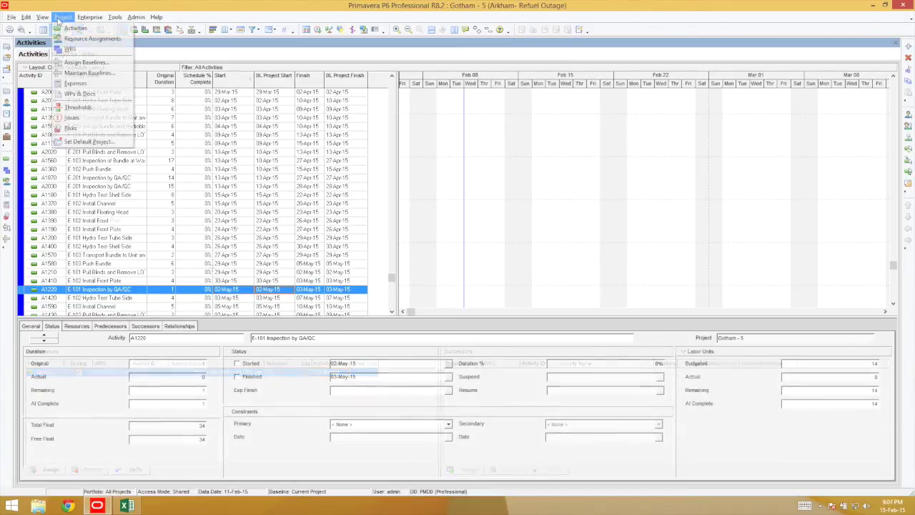
click(85, 62)
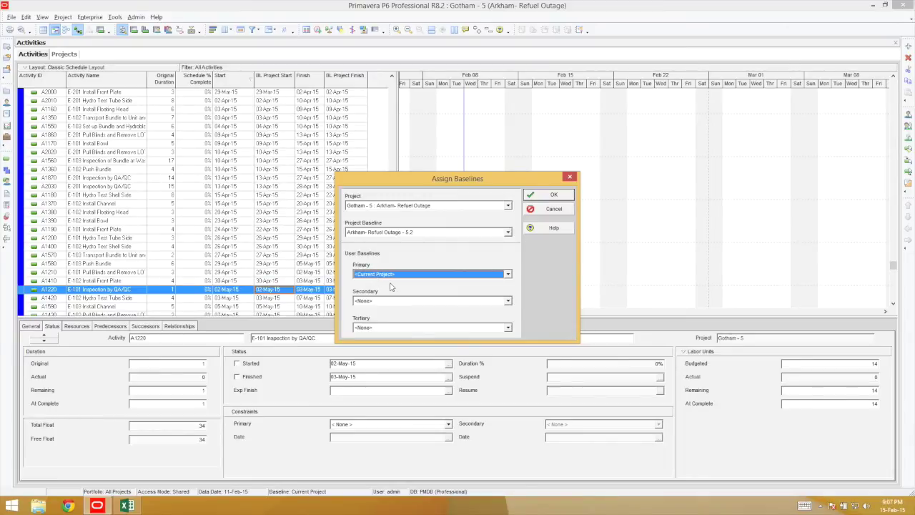
click(507, 274)
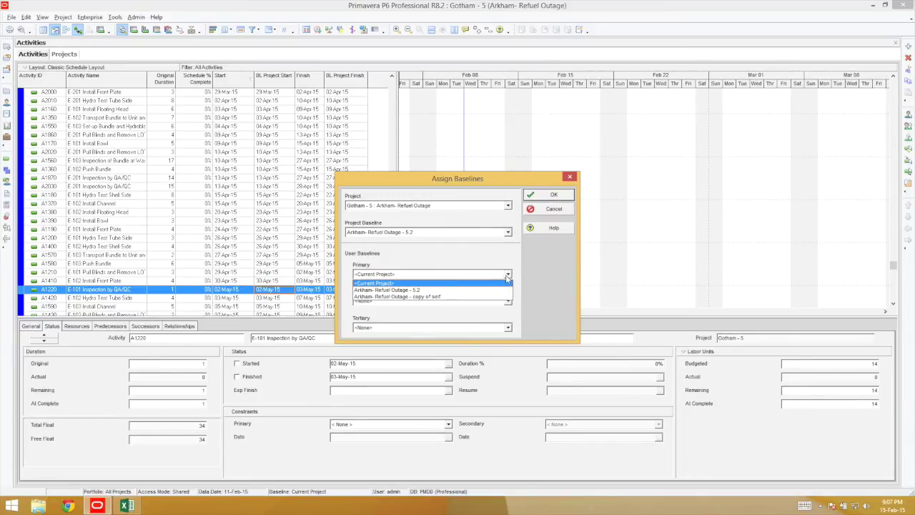
click(478, 290)
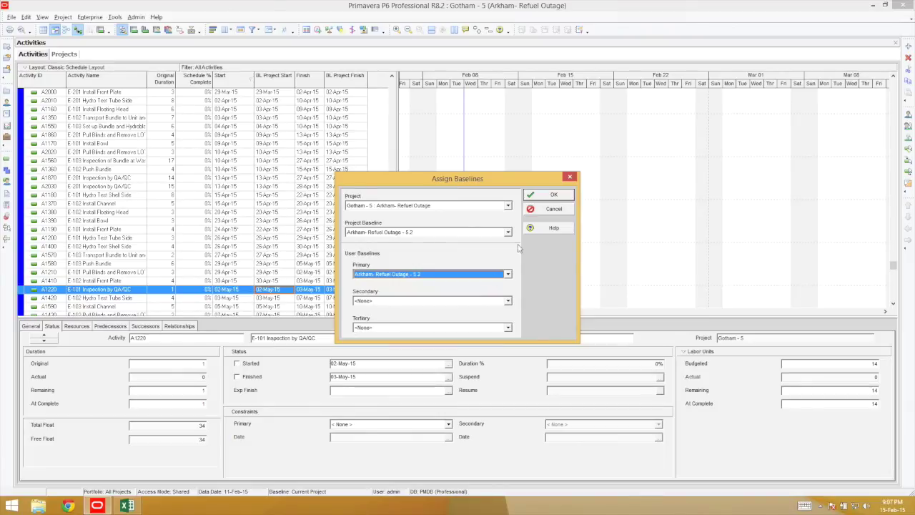
click(551, 197)
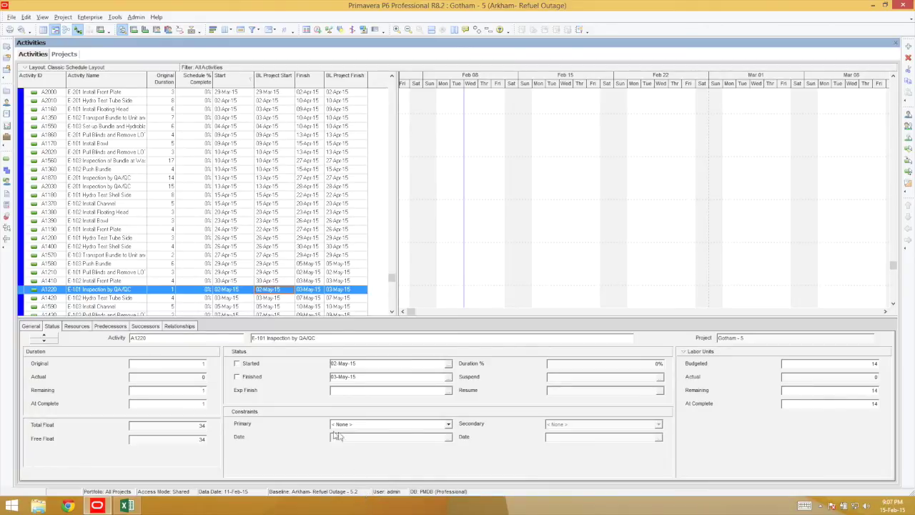
- Review the baselines available for the secondary user baseline of Gotham - 5, then close the baseline assignments
click(63, 16)
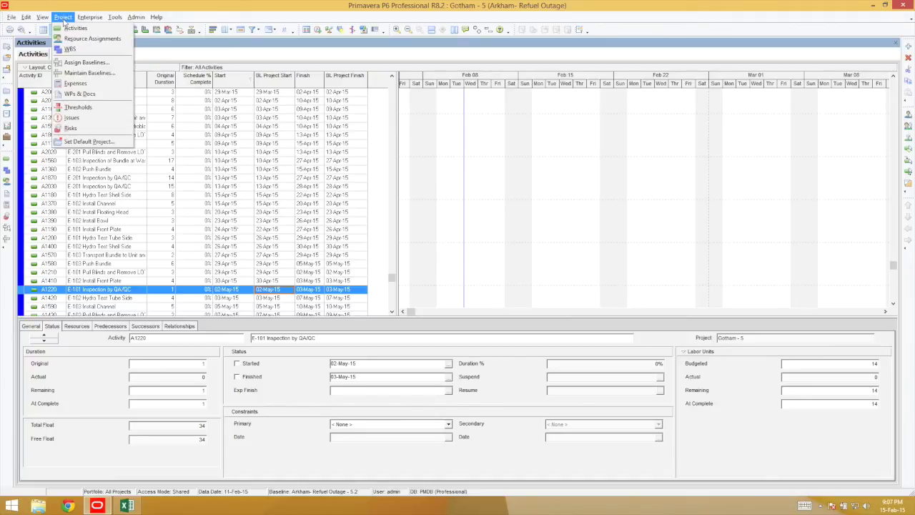
click(84, 62)
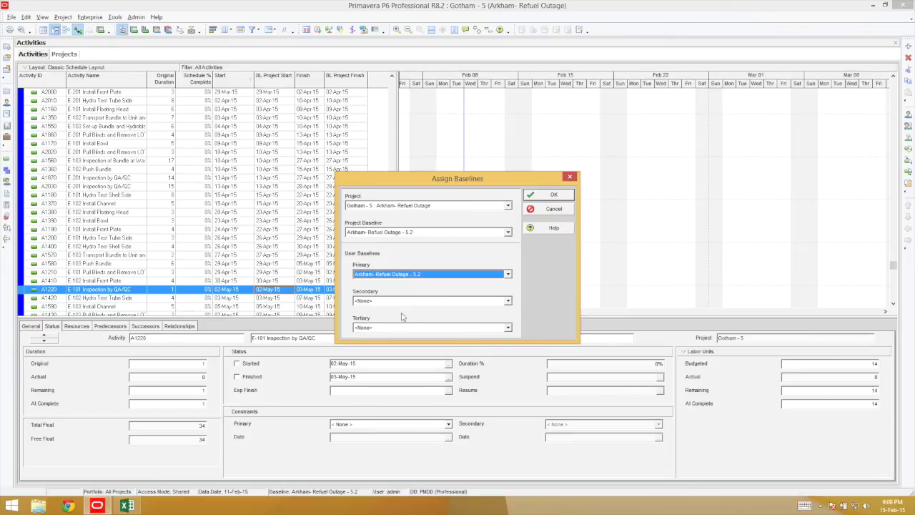
click(509, 301)
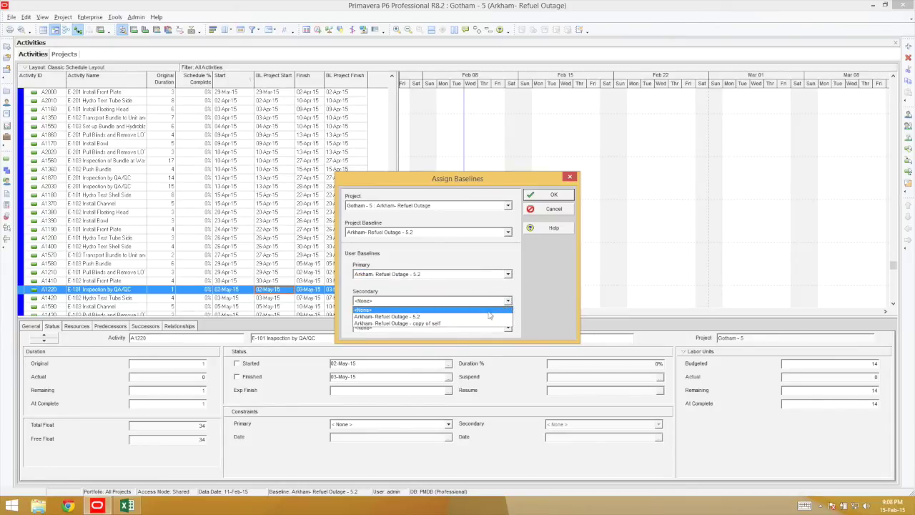
click(540, 283)
click(570, 176)
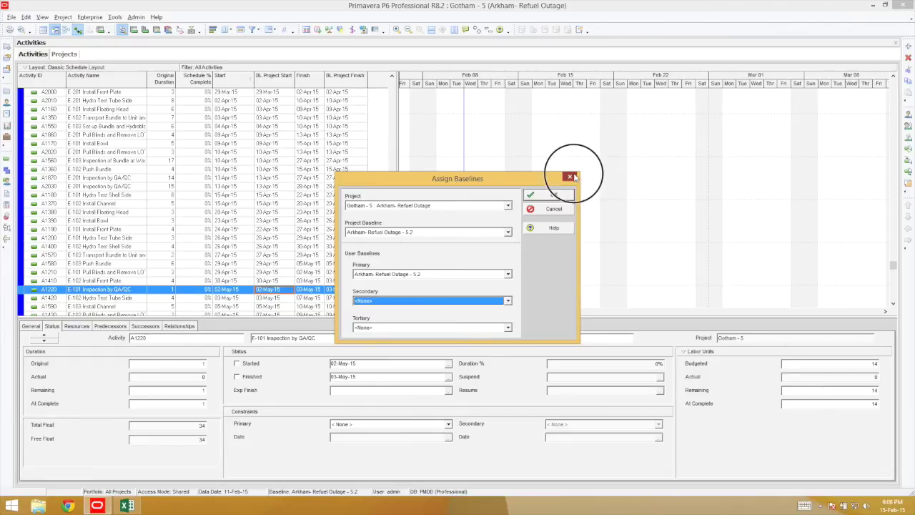
- Examine the BL1, BL2 and BL3 date columns available for the activity table, then close the column selection
scroll(371, 242, up, 2)
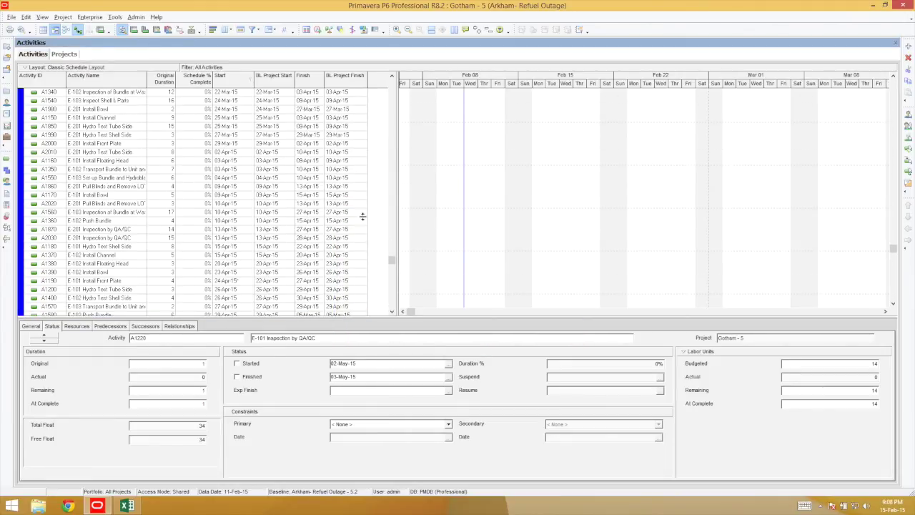
right_click(373, 85)
click(412, 228)
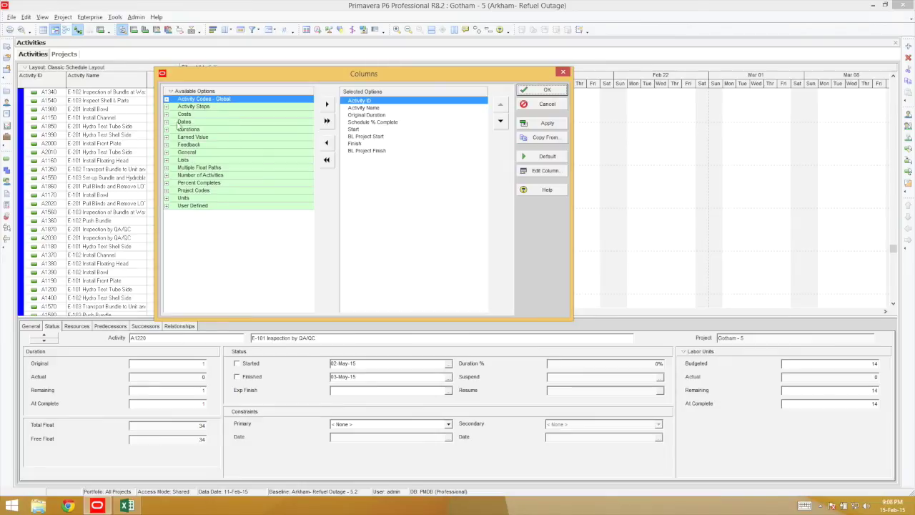
click(167, 122)
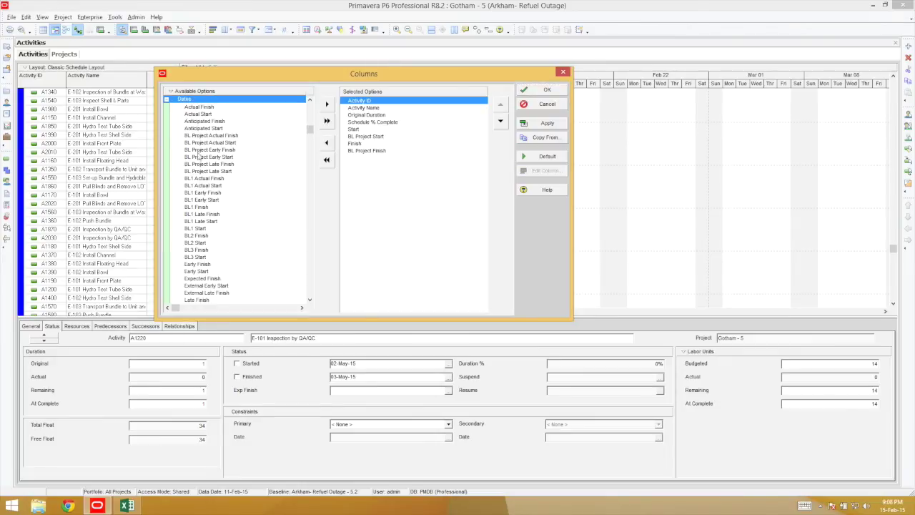
click(207, 214)
click(201, 236)
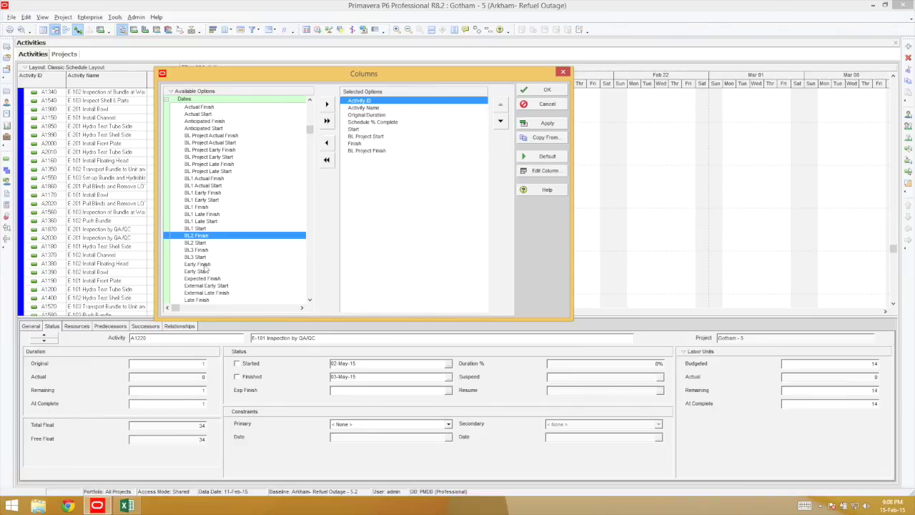
click(204, 257)
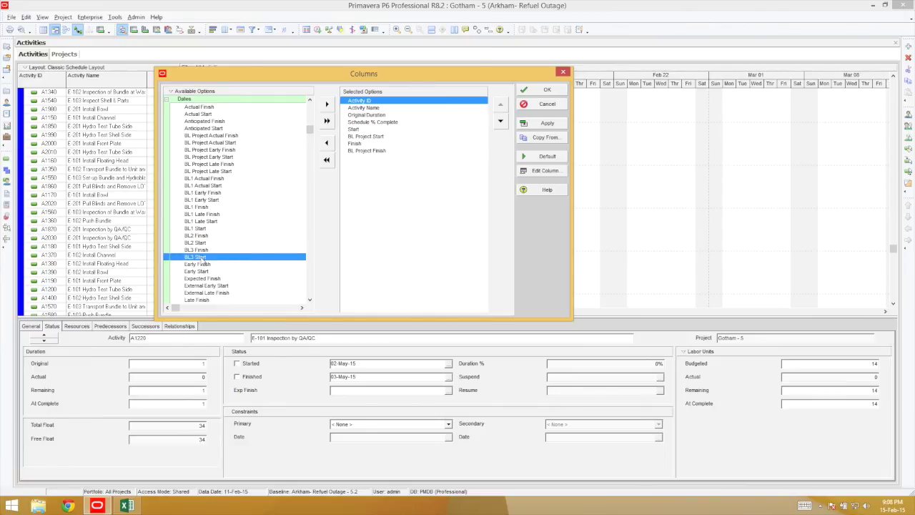
click(563, 73)
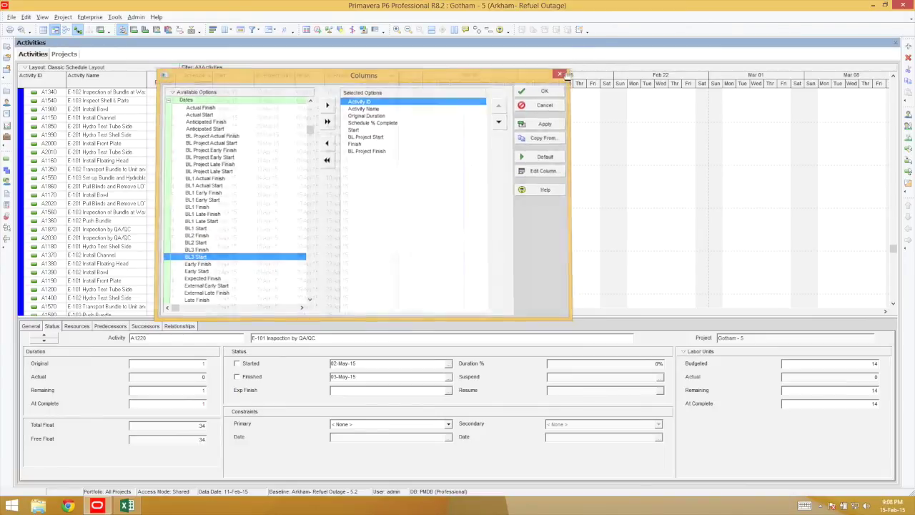
- Open the baseline assignments of Gotham - 5 to review its project and user baselines
click(62, 16)
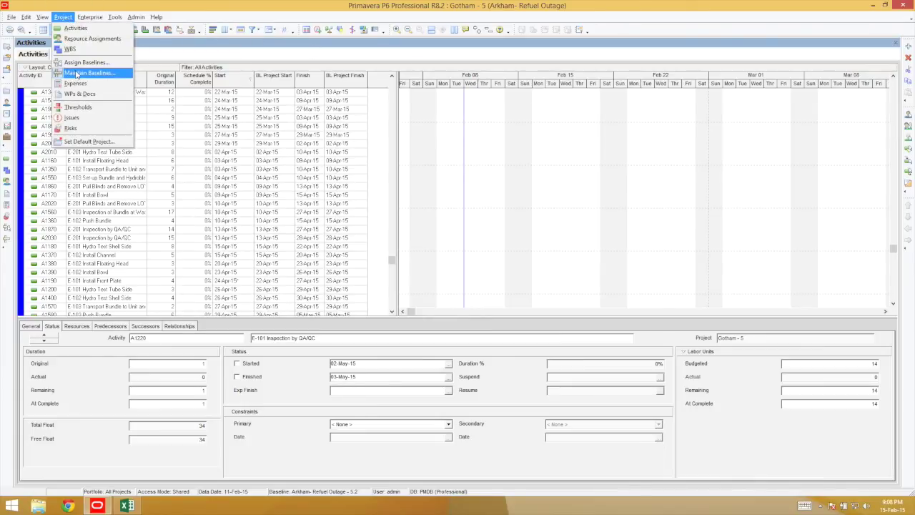
click(84, 63)
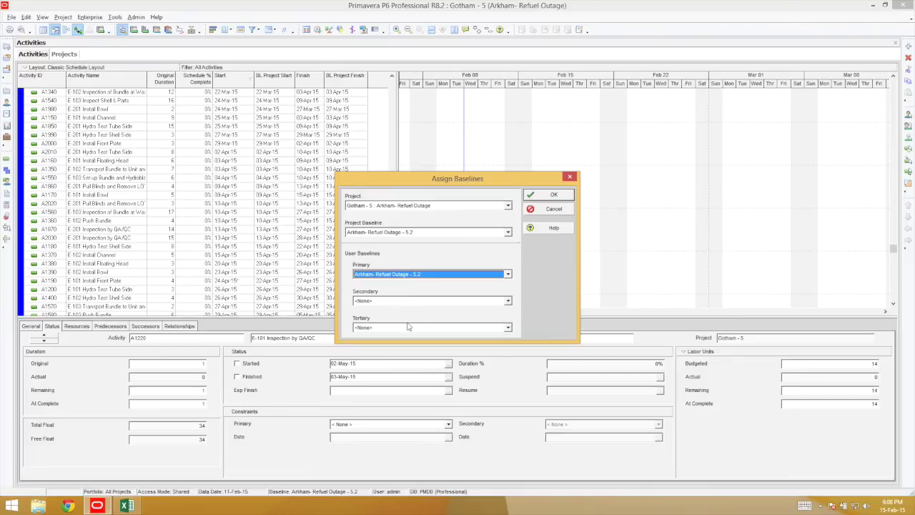